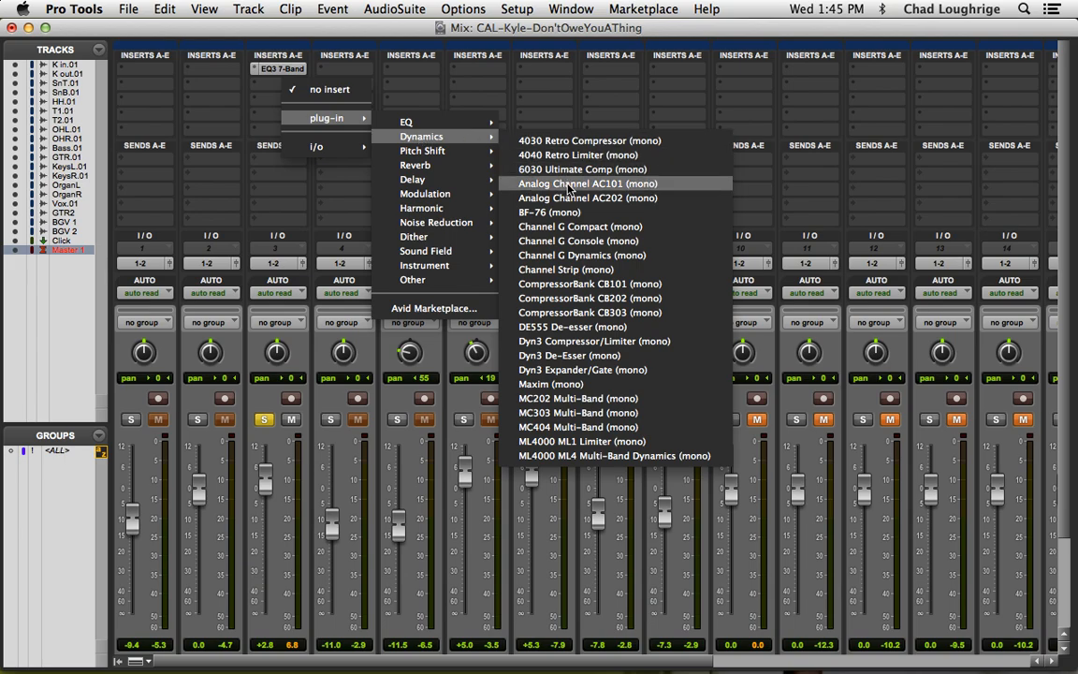
# Insert the mono Dyn3 Compressor/Limiter after the EQ on the SnT.01 track and keep its window open clear of the inserts
pyautogui.click(562, 341)
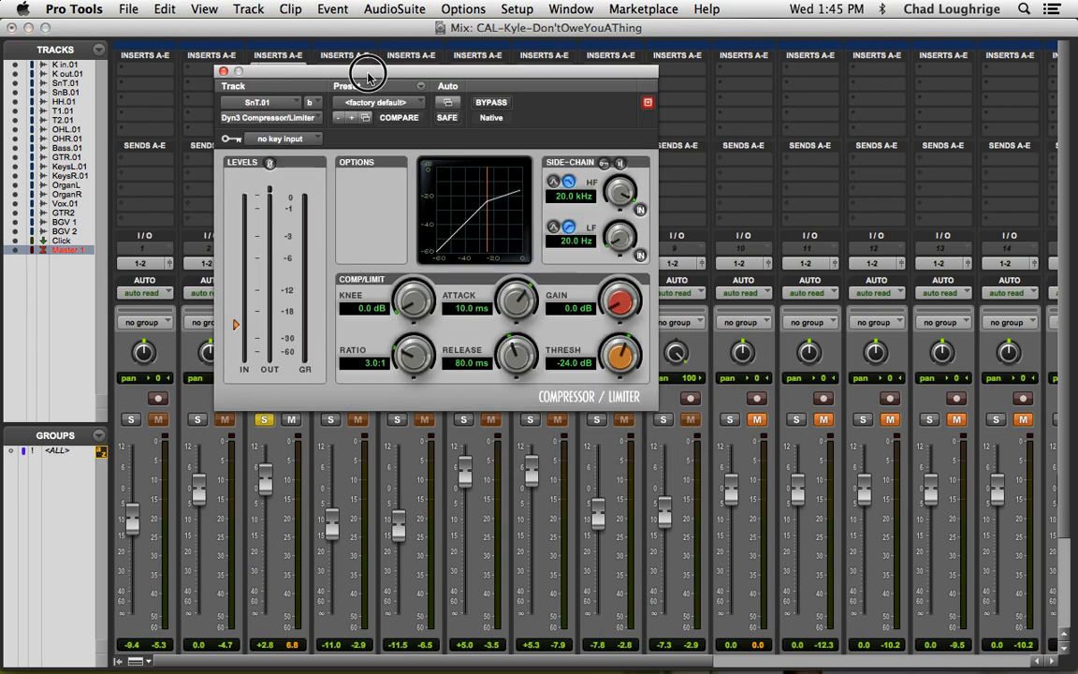
pyautogui.moveTo(371, 85); pyautogui.dragTo(529, 107)
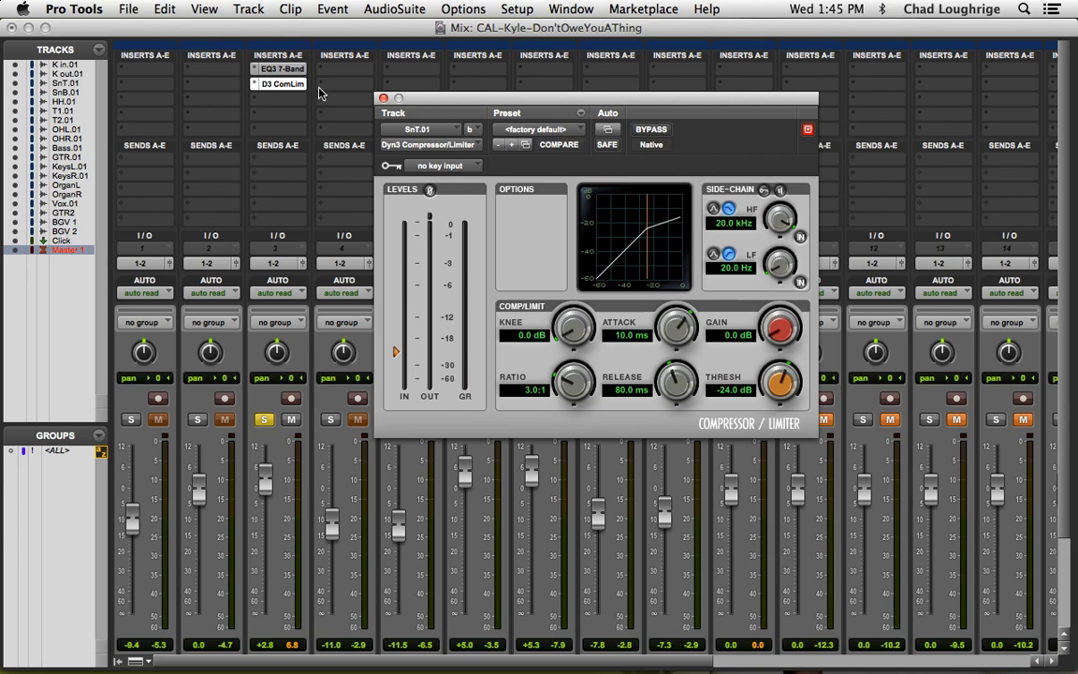
pyautogui.click(281, 69)
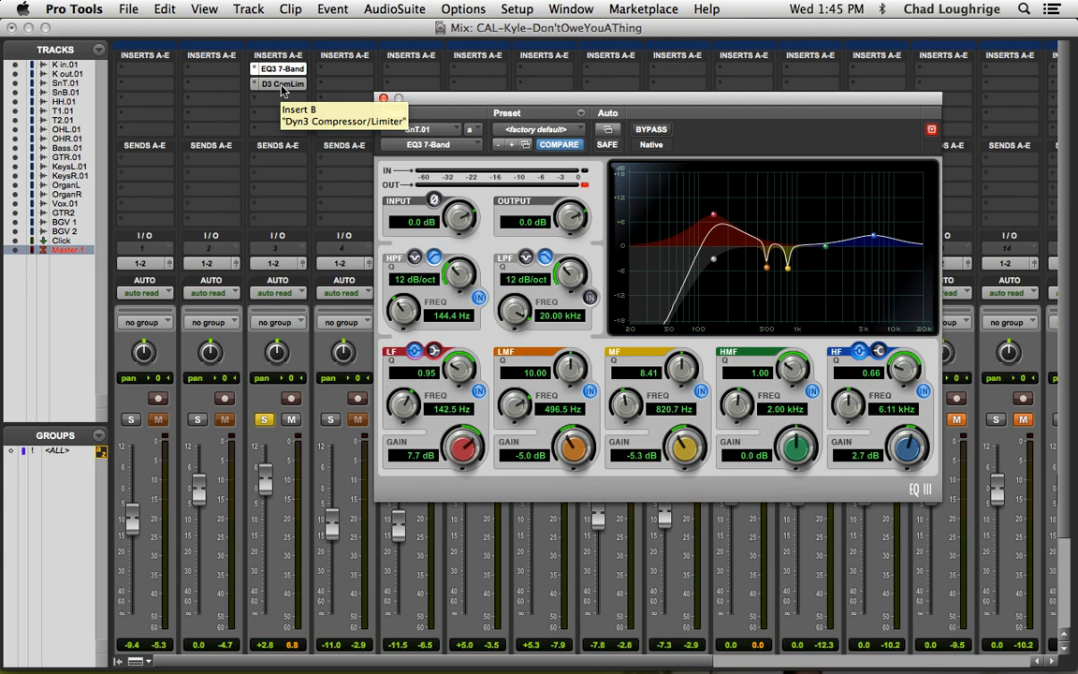
pyautogui.click(281, 85)
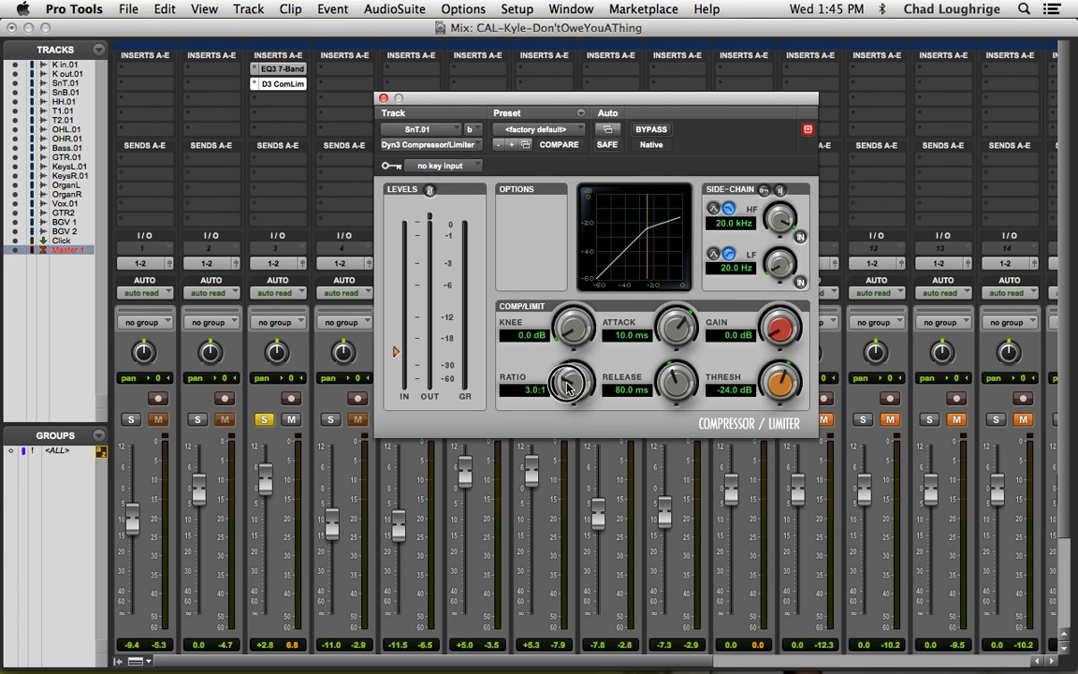
# Set the compressor's ratio to 4.0:1 and bring its threshold from 0.0 dB down to -27.5 dB during playback
pyautogui.moveTo(567, 385)
pyautogui.mouseDown()
pyautogui.moveTo(571, 374)
pyautogui.moveTo(569, 387)
pyautogui.mouseUp()
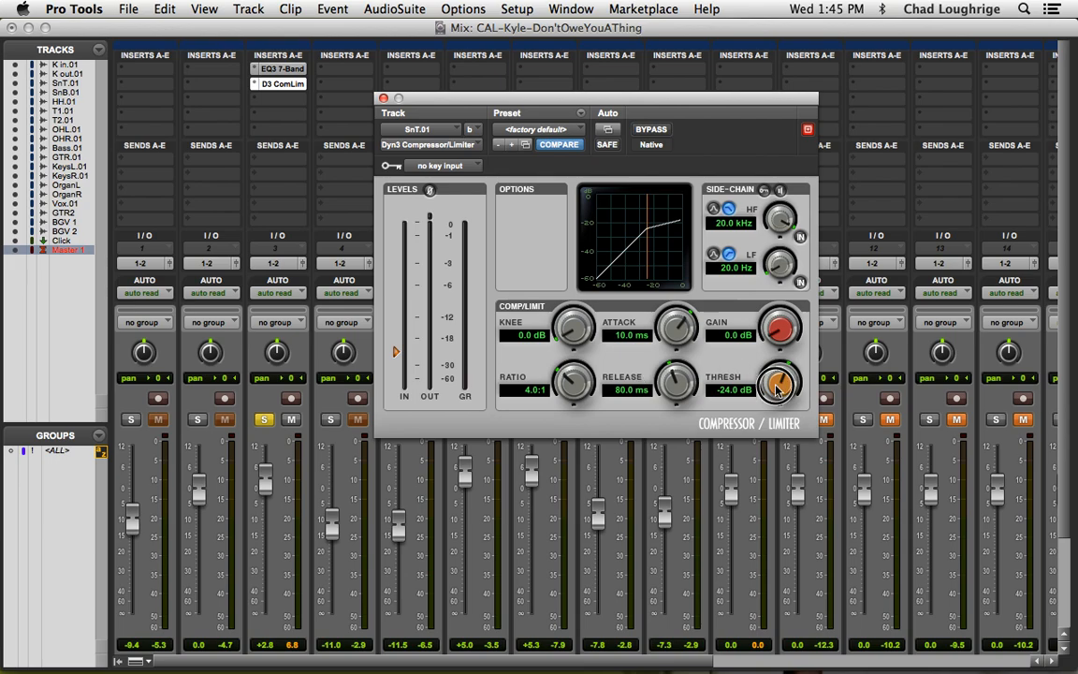
pyautogui.moveTo(775, 384); pyautogui.dragTo(769, 268)
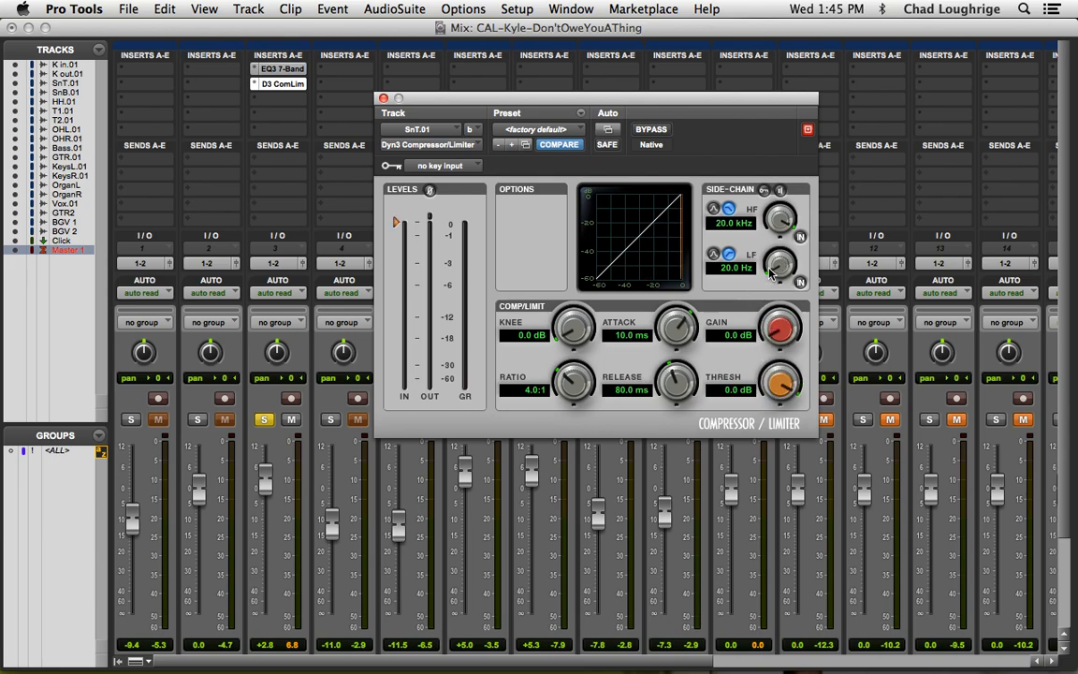
pyautogui.press('space')
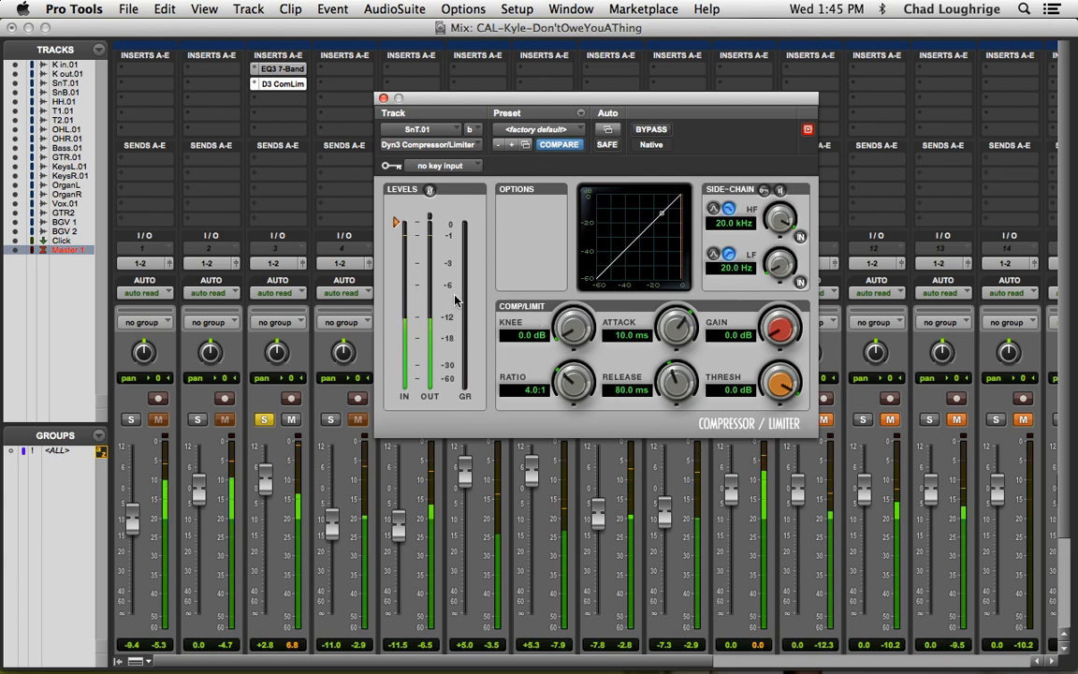
pyautogui.moveTo(779, 382); pyautogui.dragTo(780, 482)
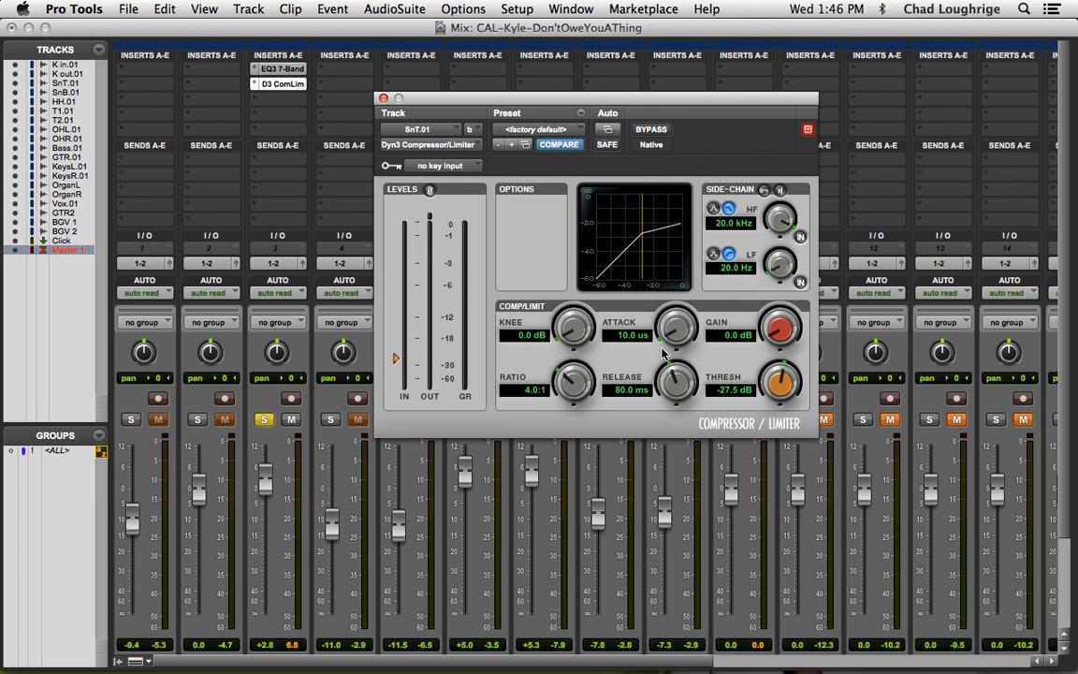
# Set the compressor's release to 5.0 ms and its threshold to 0.0 dB, and start playback
pyautogui.moveTo(673, 378); pyautogui.dragTo(676, 469)
pyautogui.moveTo(773, 384); pyautogui.dragTo(772, 280)
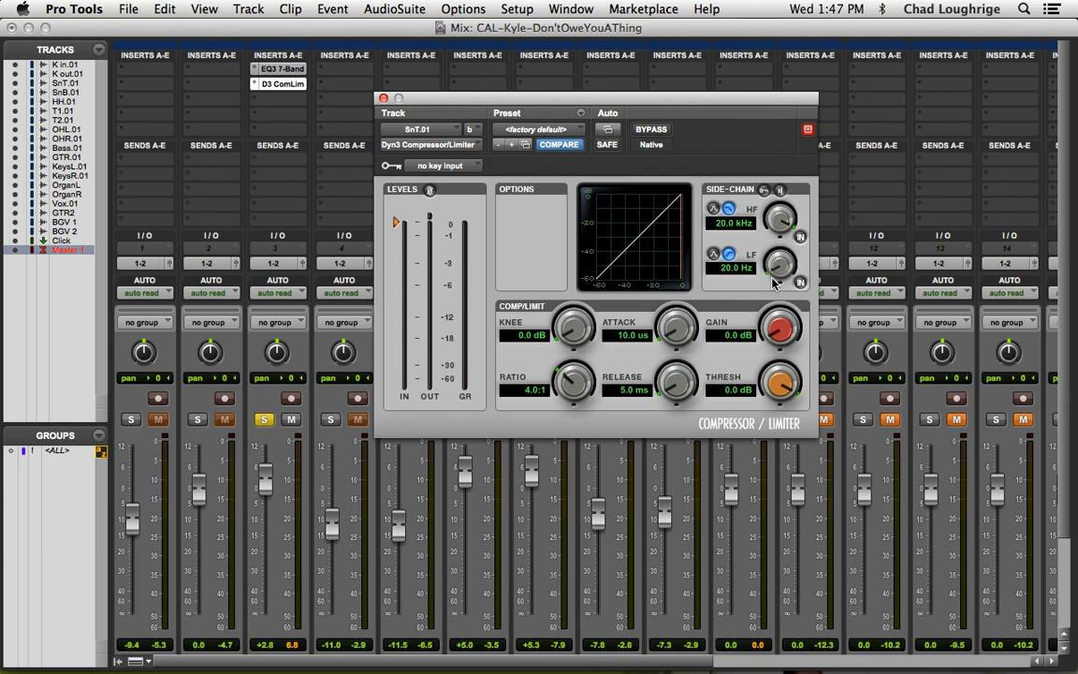
pyautogui.press('space')
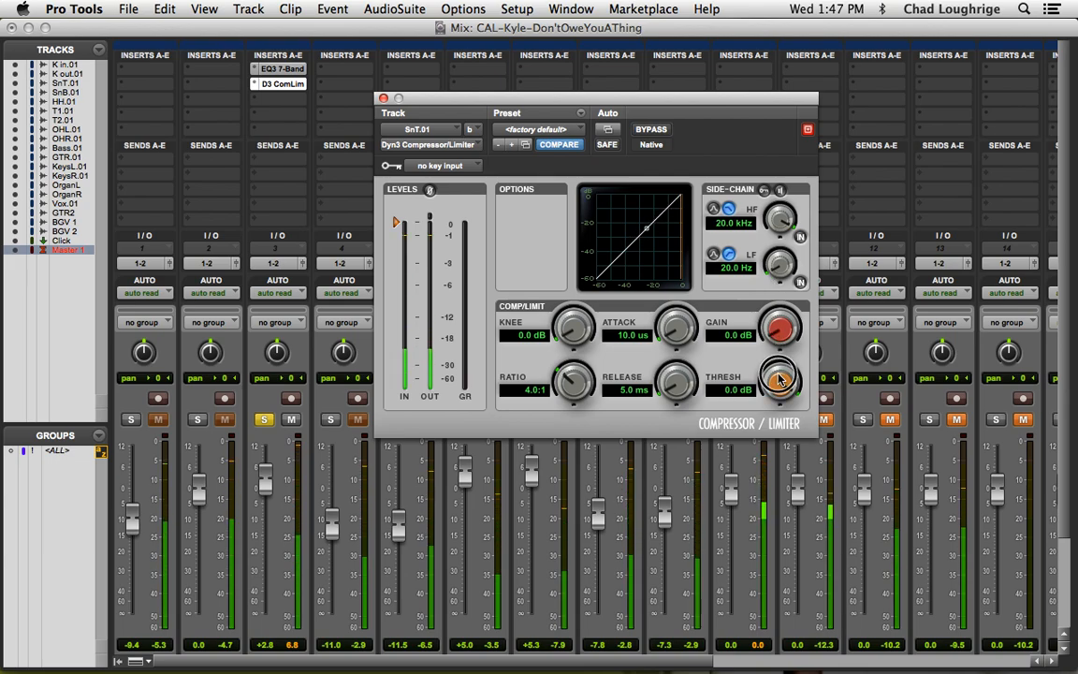
# Lower the threshold to -26.5 dB and compare the snare with the compressor bypassed and active
pyautogui.moveTo(777, 378); pyautogui.dragTo(774, 456)
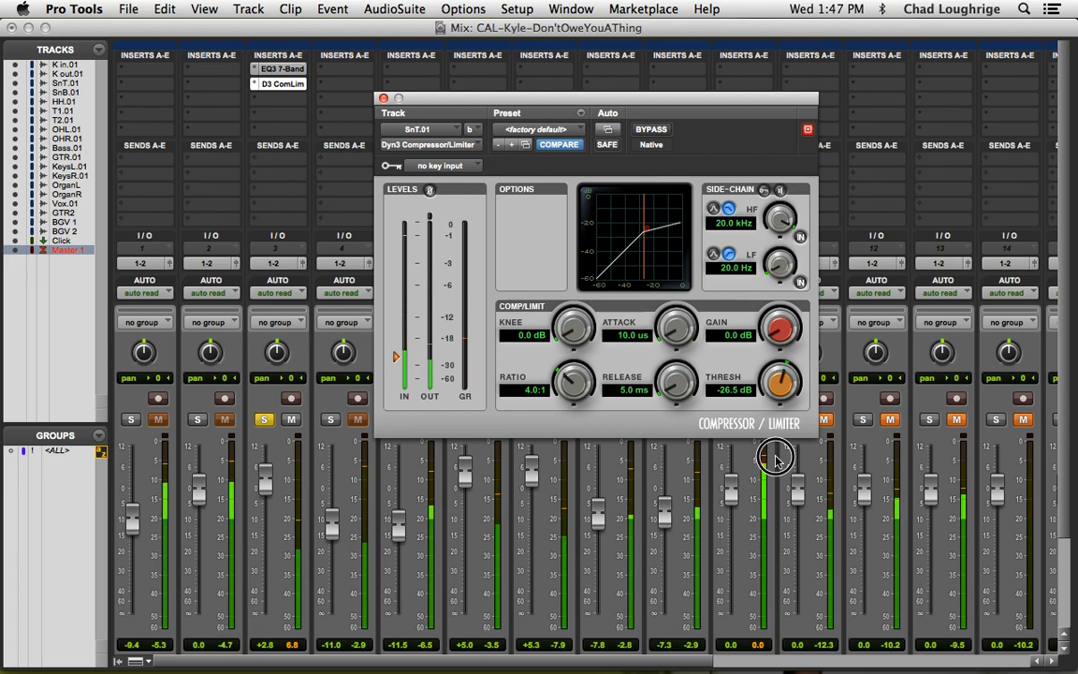
pyautogui.click(652, 130)
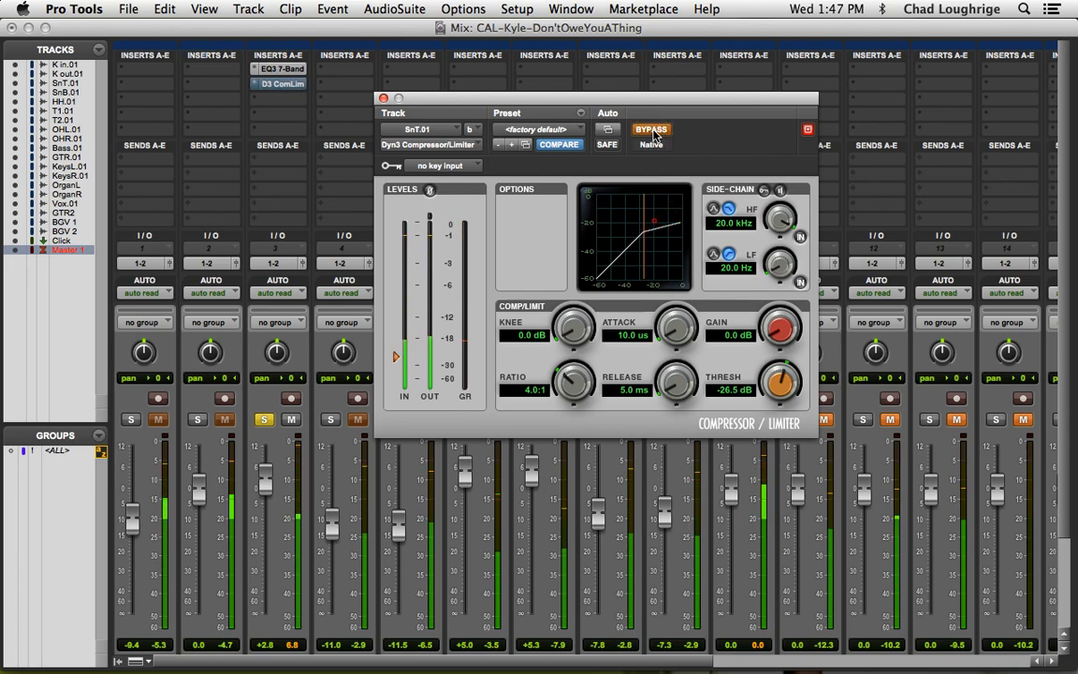
pyautogui.click(652, 130)
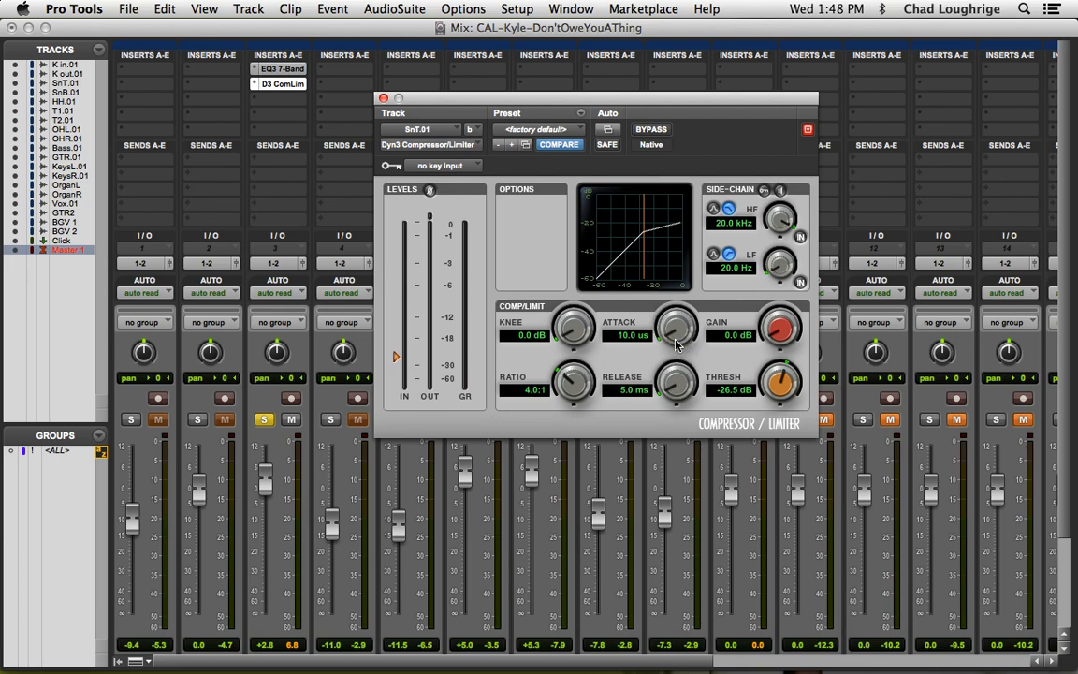
# Set the compressor's release to 405.3 ms and raise its gain to 12.9 dB during playback
pyautogui.moveTo(675, 381); pyautogui.dragTo(678, 306)
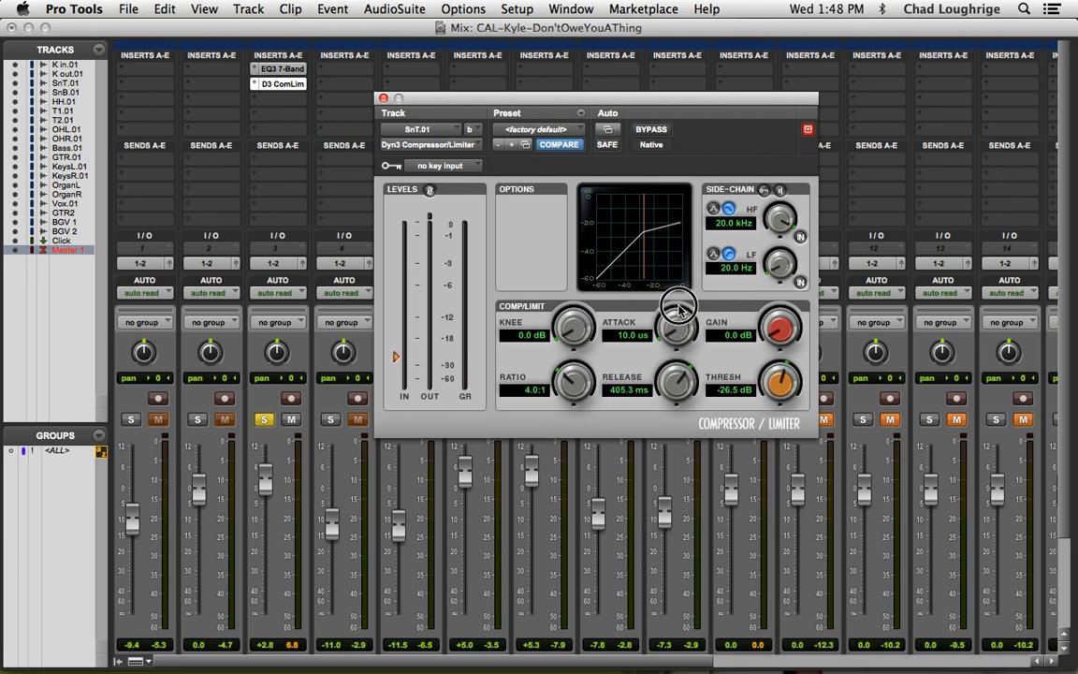
pyautogui.press('space')
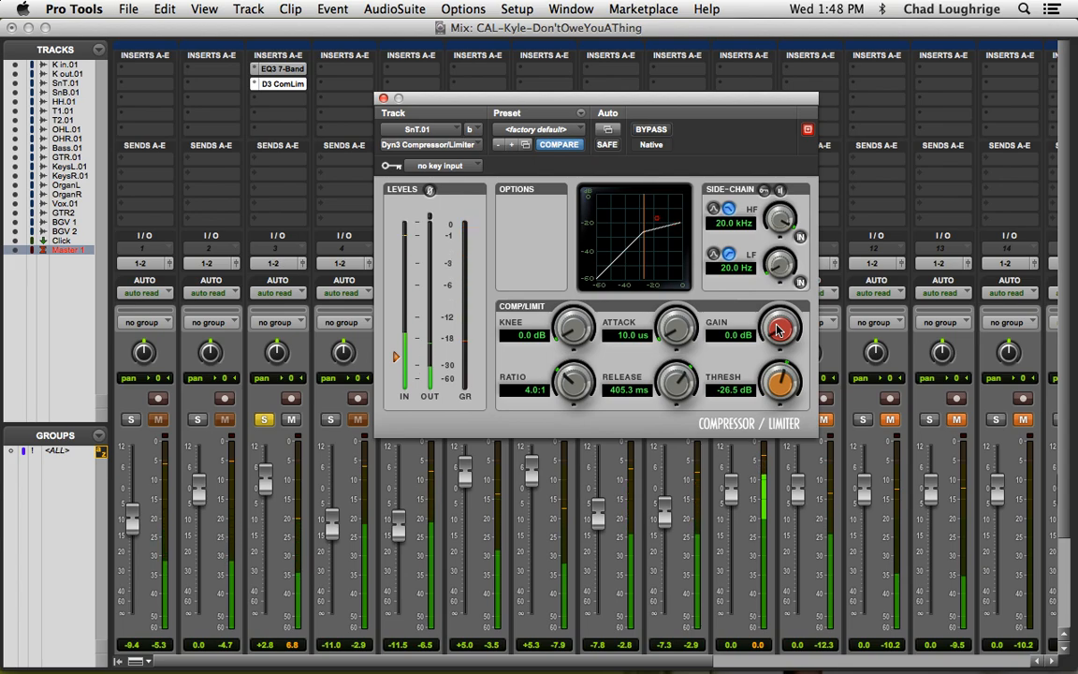
pyautogui.moveTo(776, 330); pyautogui.dragTo(778, 265)
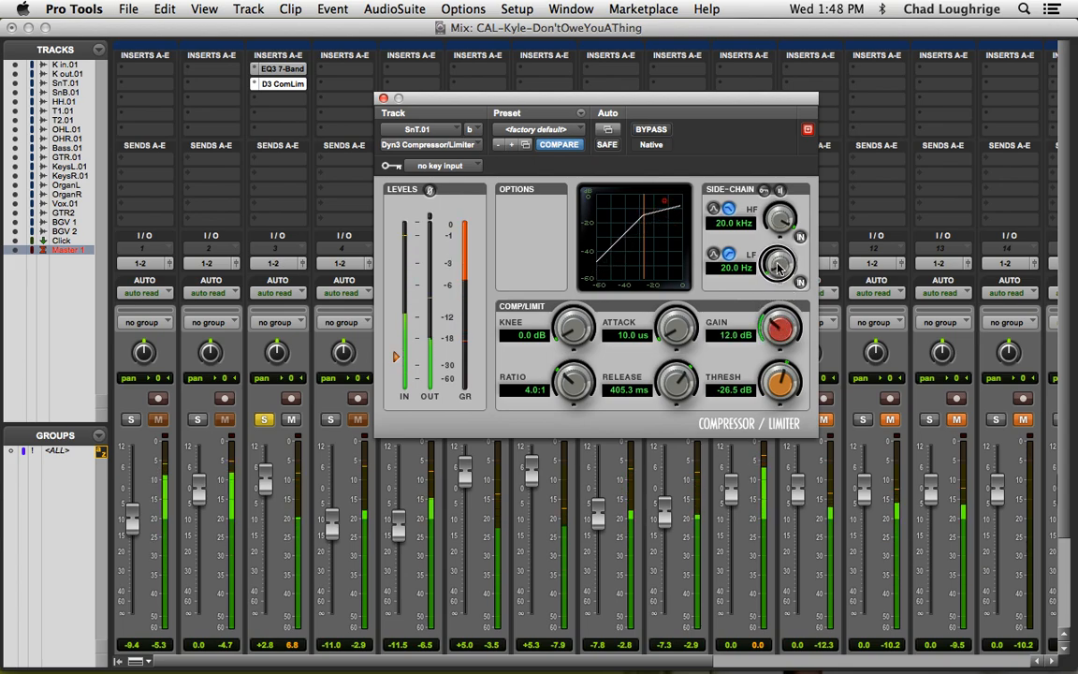
# Compare the snare with the compressor bypassed and active, and raise the makeup gain to 17.2 dB
pyautogui.click(660, 131)
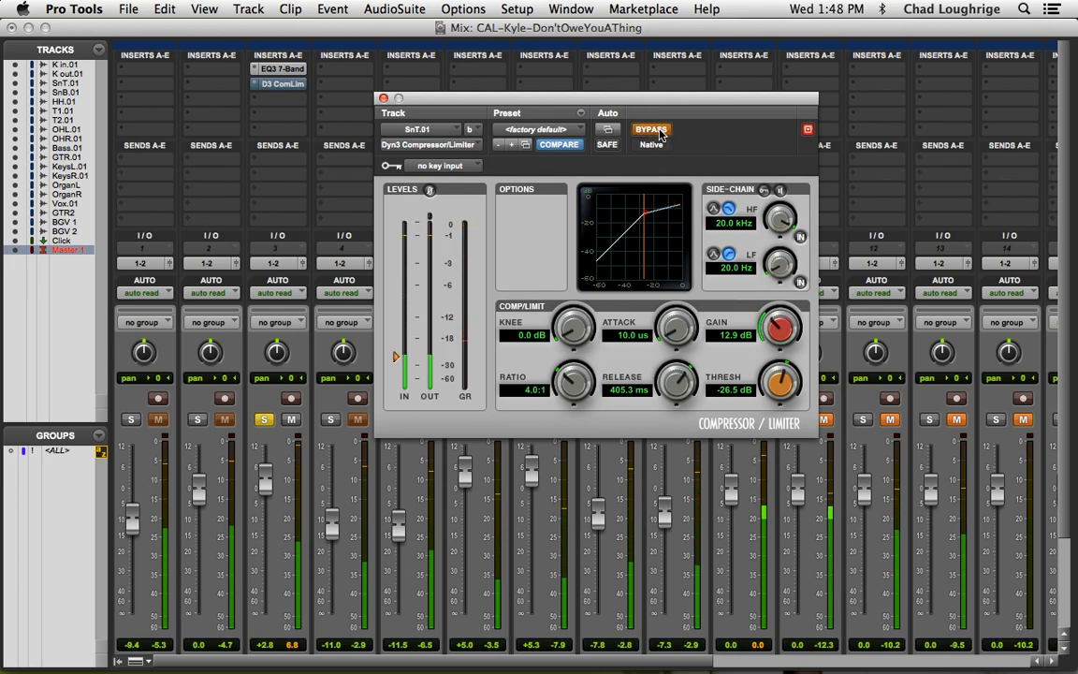
pyautogui.click(659, 131)
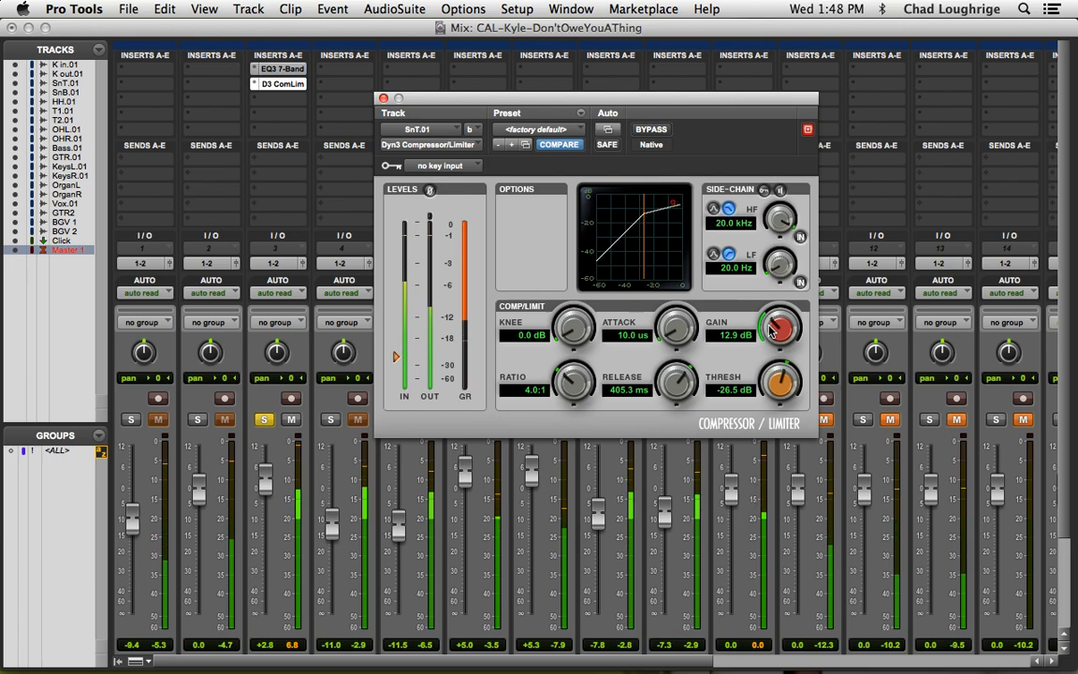
pyautogui.moveTo(767, 332); pyautogui.dragTo(772, 318)
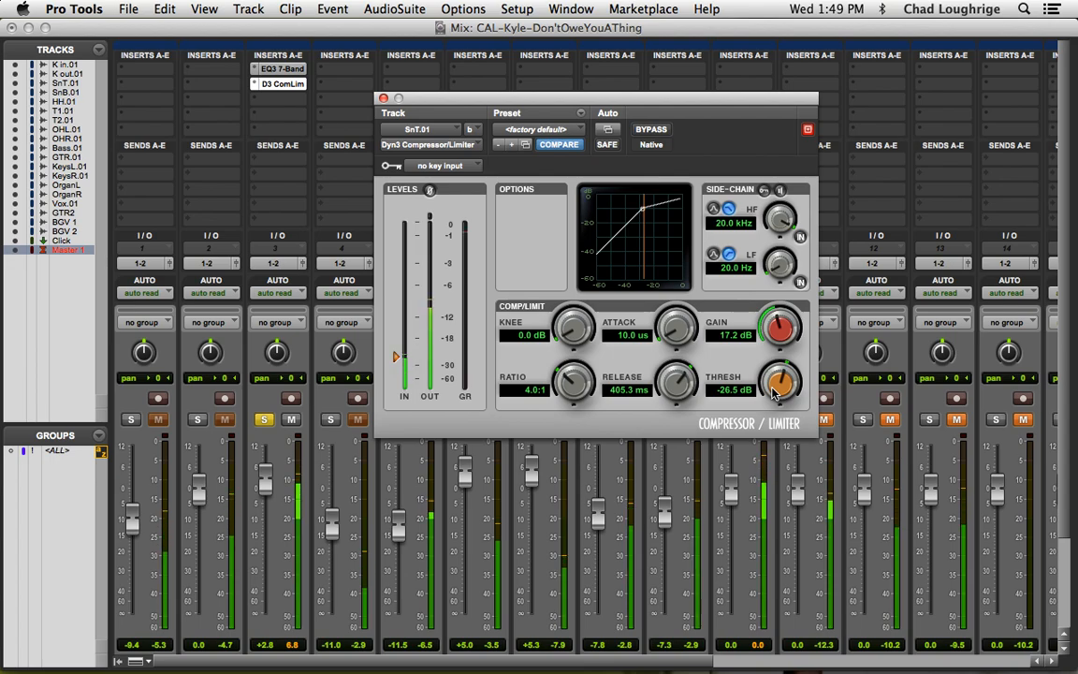
# Raise the threshold to -17.1 dB and compare the slow-release compression against the bypassed snare
pyautogui.moveTo(773, 393); pyautogui.dragTo(778, 365)
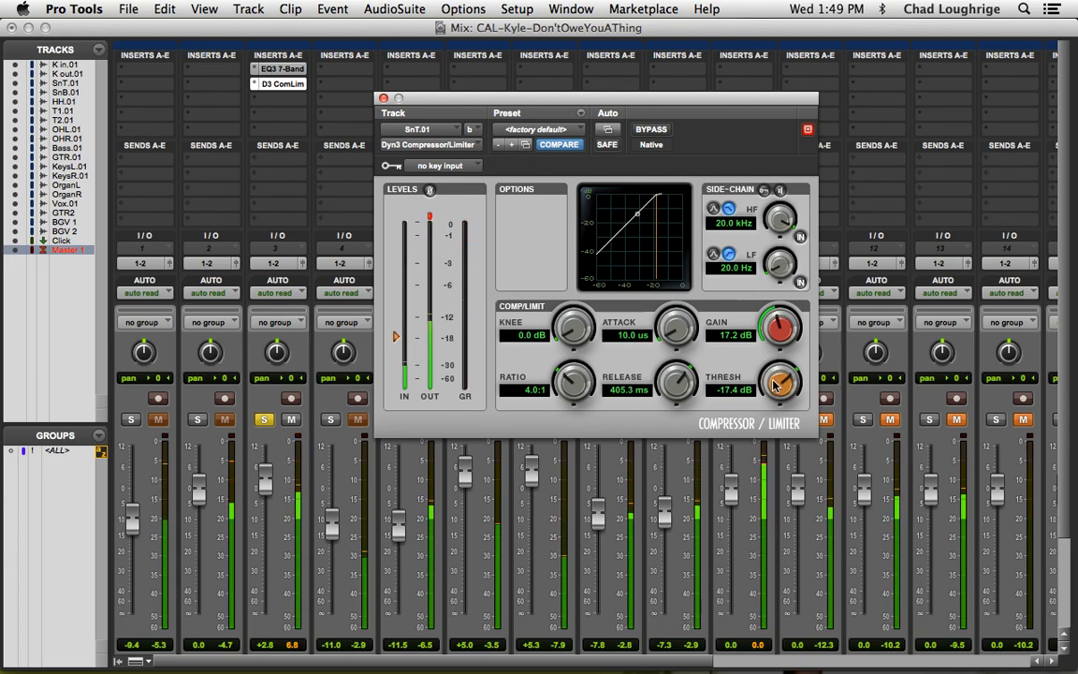
pyautogui.moveTo(782, 382); pyautogui.dragTo(774, 381)
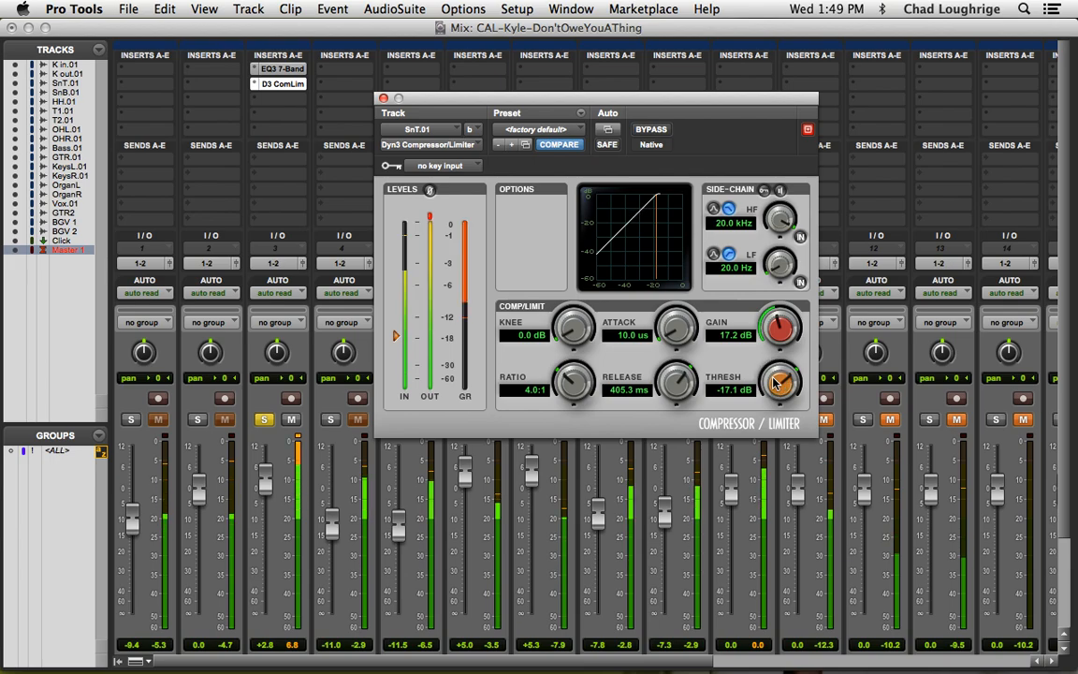
pyautogui.click(651, 130)
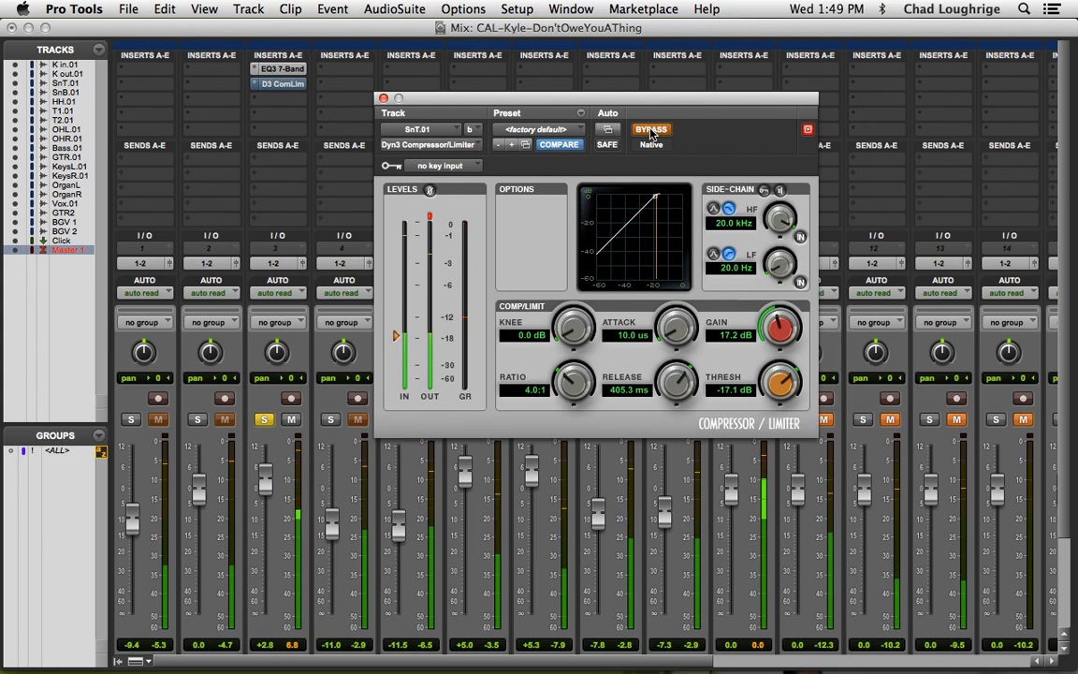
pyautogui.click(651, 130)
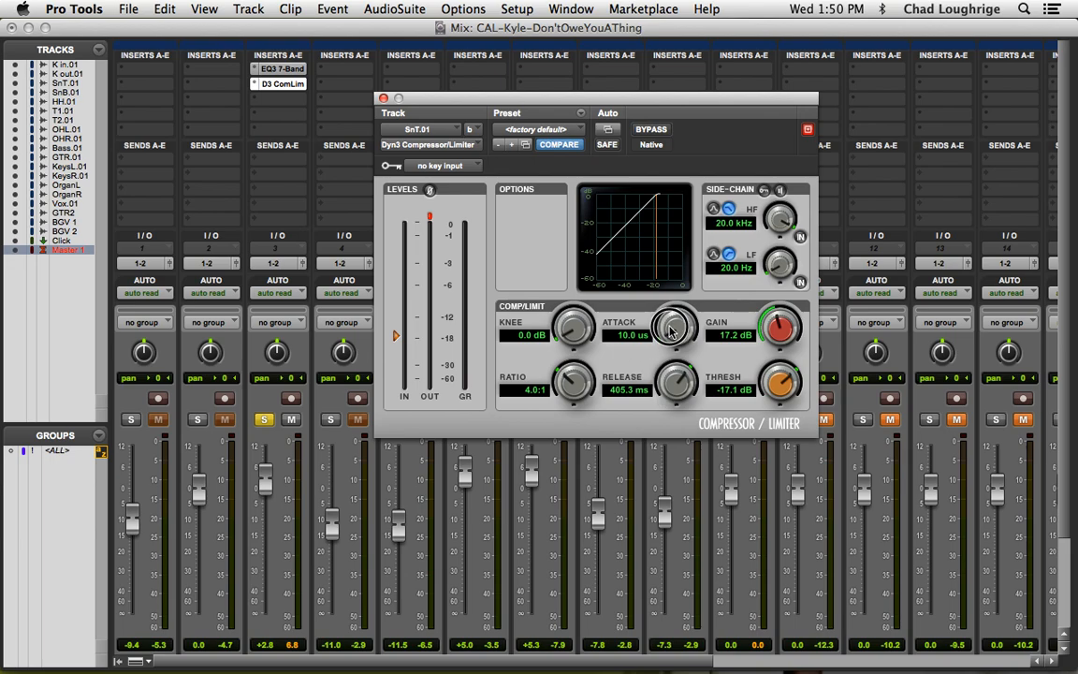
# Set the release to 5.0 ms and bring the threshold from 0.0 dB down to -32.4 dB during playback
pyautogui.moveTo(674, 377); pyautogui.dragTo(681, 493)
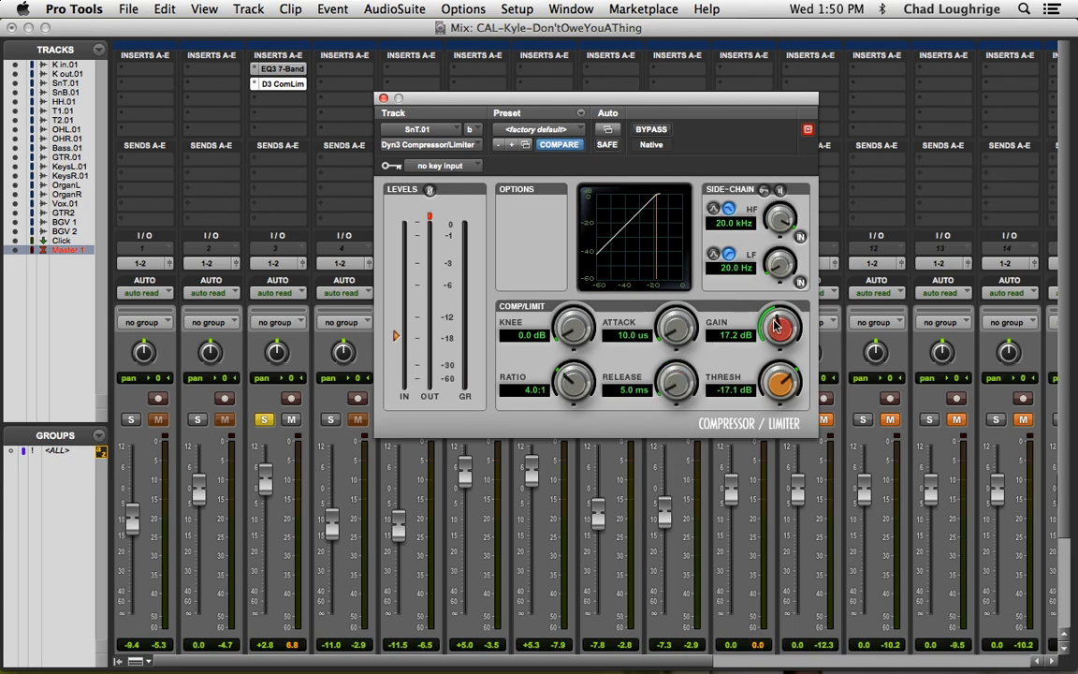
pyautogui.keyDown('alt'); pyautogui.click(779, 384); pyautogui.keyUp('alt')
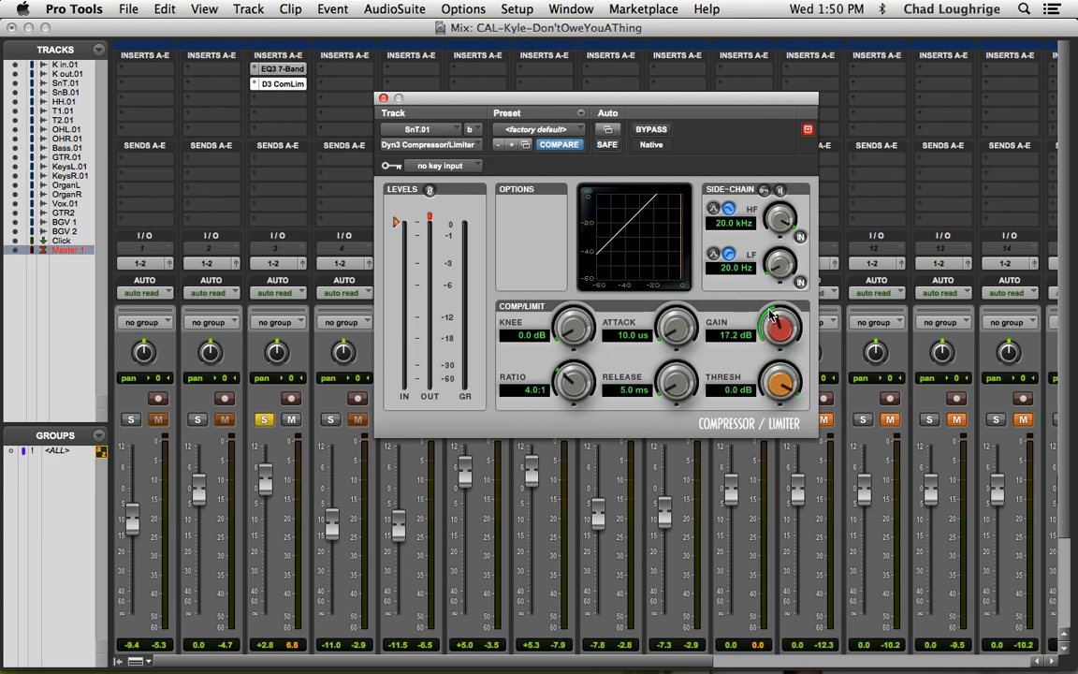
pyautogui.moveTo(778, 381); pyautogui.dragTo(782, 502)
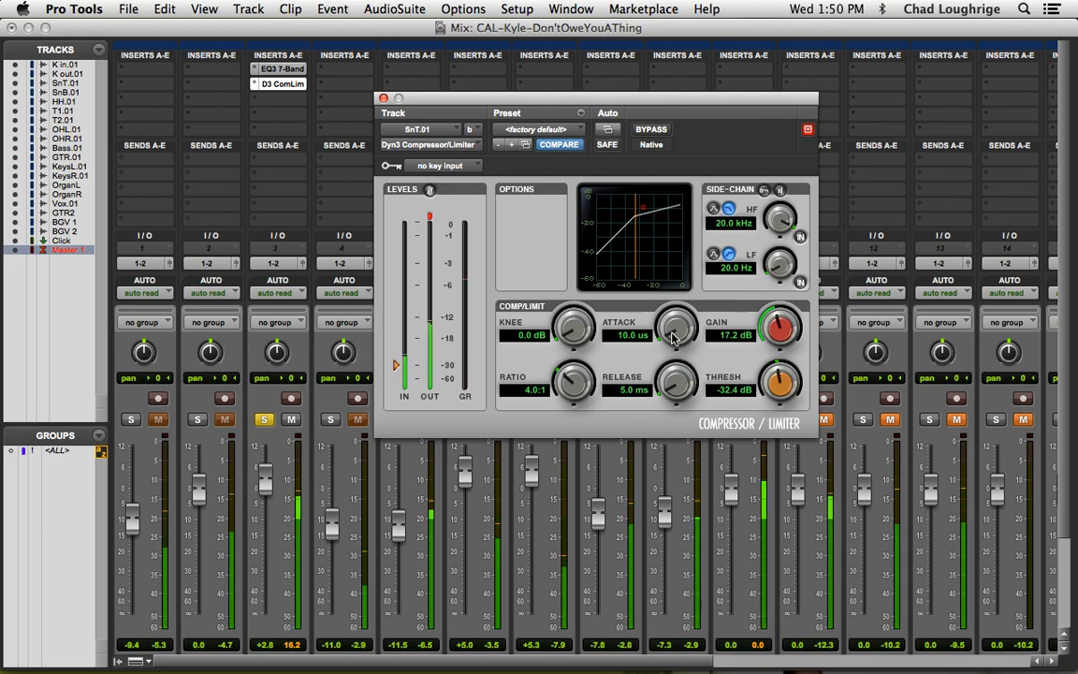
# Set the compressor's attack to 13.6 ms and compare the playing snare with the compressor bypassed and active
pyautogui.moveTo(672, 337); pyautogui.dragTo(677, 227)
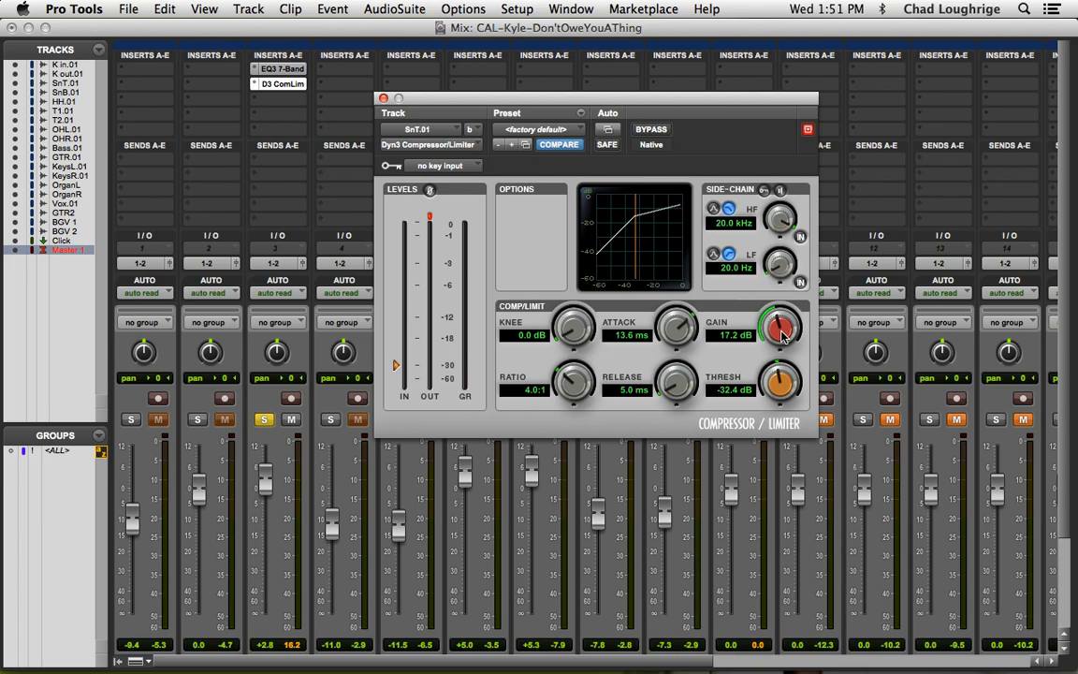
pyautogui.press('space')
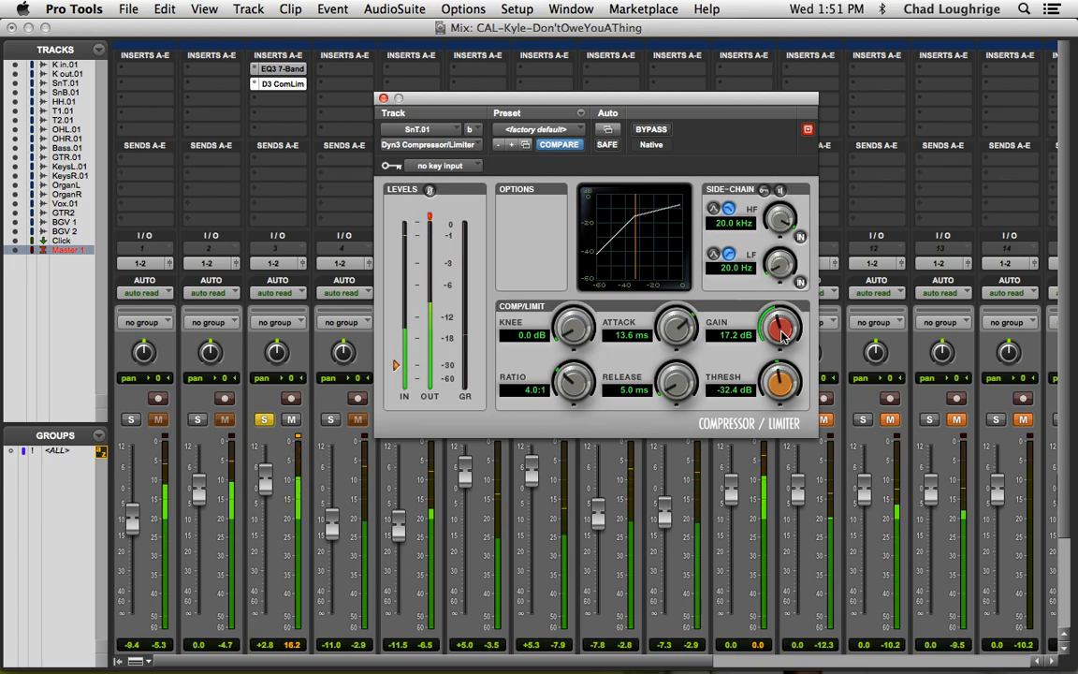
pyautogui.click(653, 130)
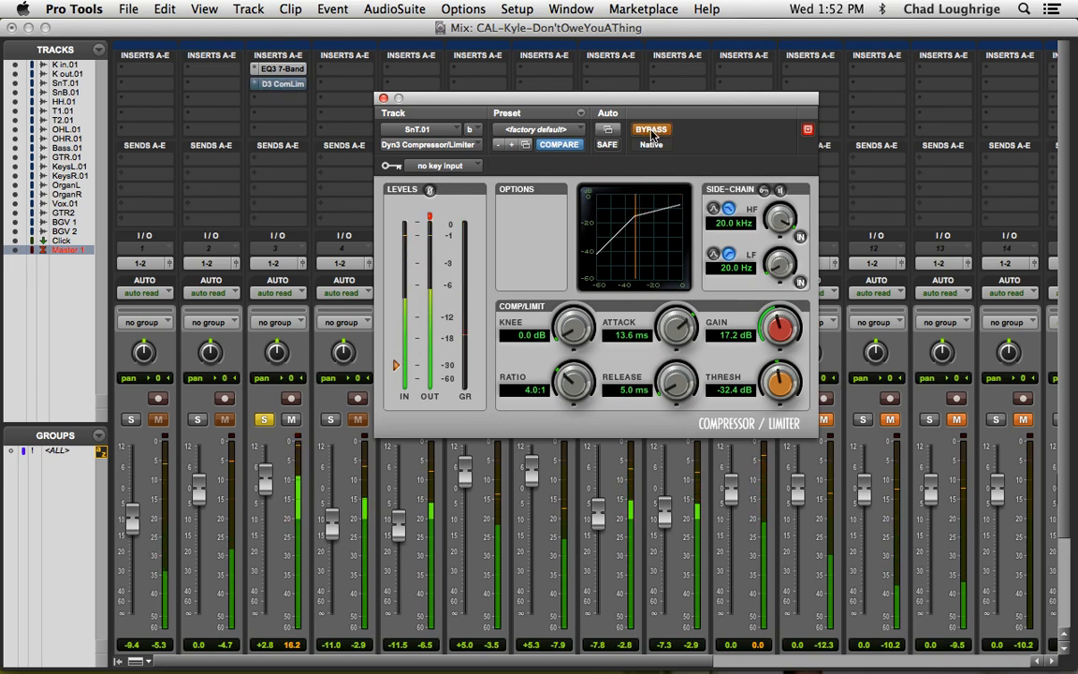
pyautogui.click(652, 131)
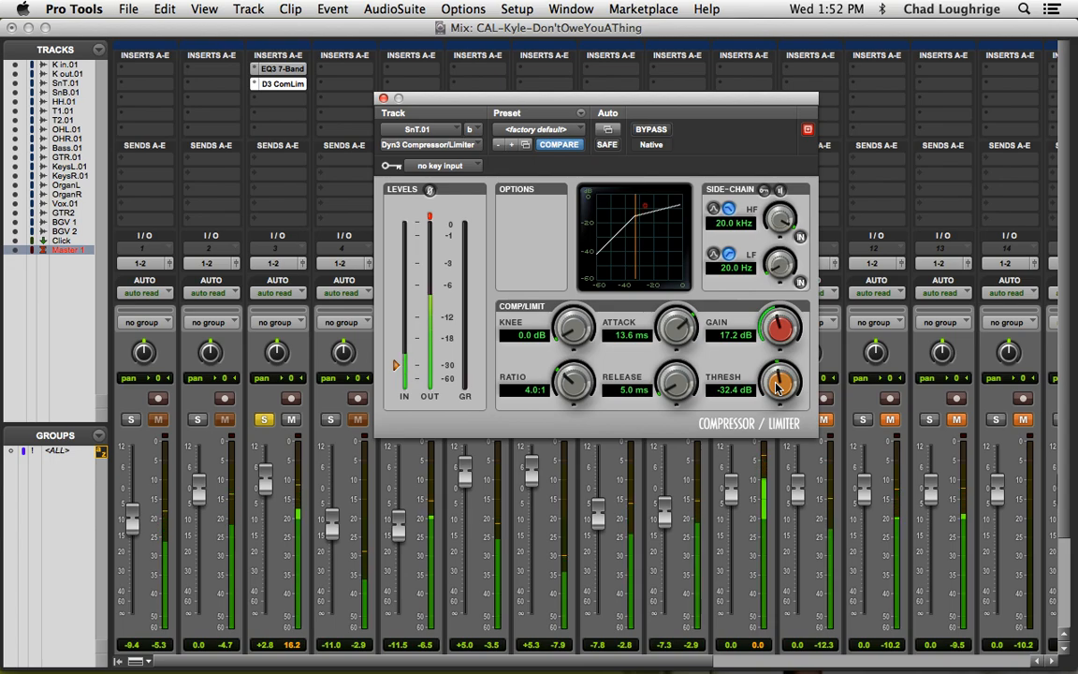
# Raise the threshold to -21.2 dB and reduce the makeup gain to 7.4 dB during playback
pyautogui.moveTo(776, 387); pyautogui.dragTo(776, 355)
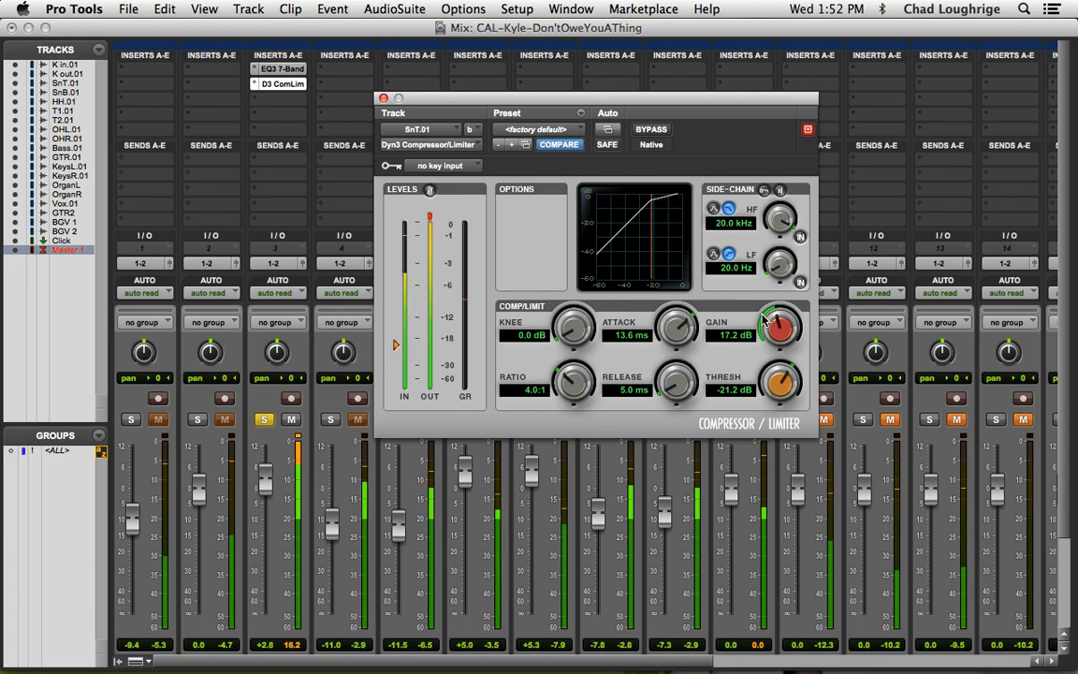
pyautogui.moveTo(773, 328); pyautogui.dragTo(773, 378)
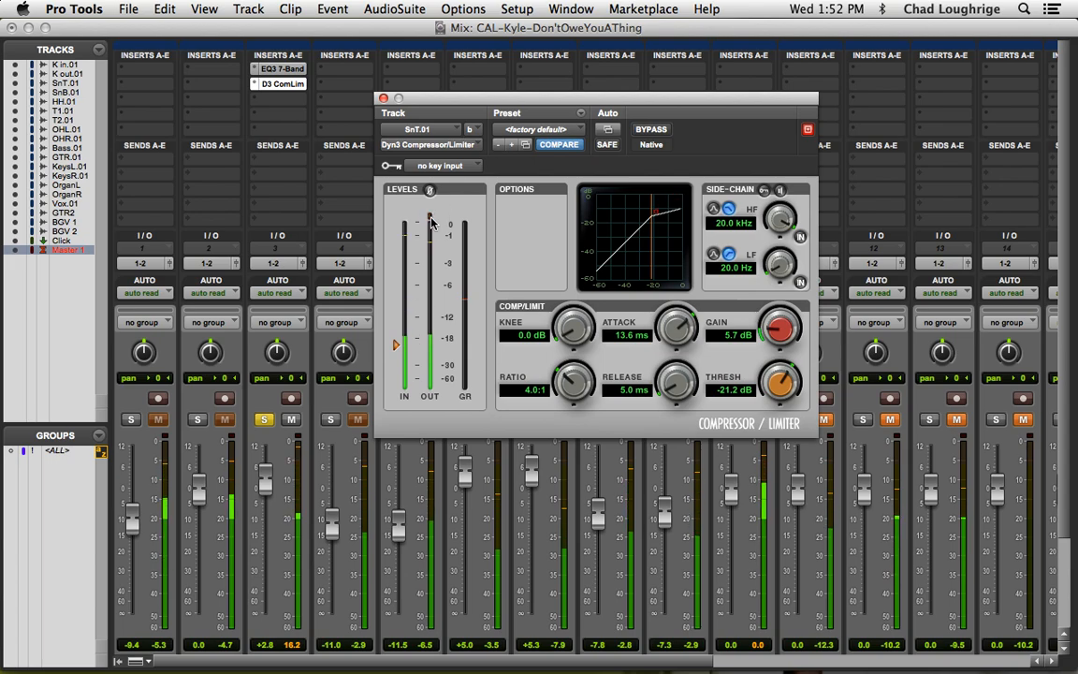
pyautogui.moveTo(780, 333); pyautogui.dragTo(781, 321)
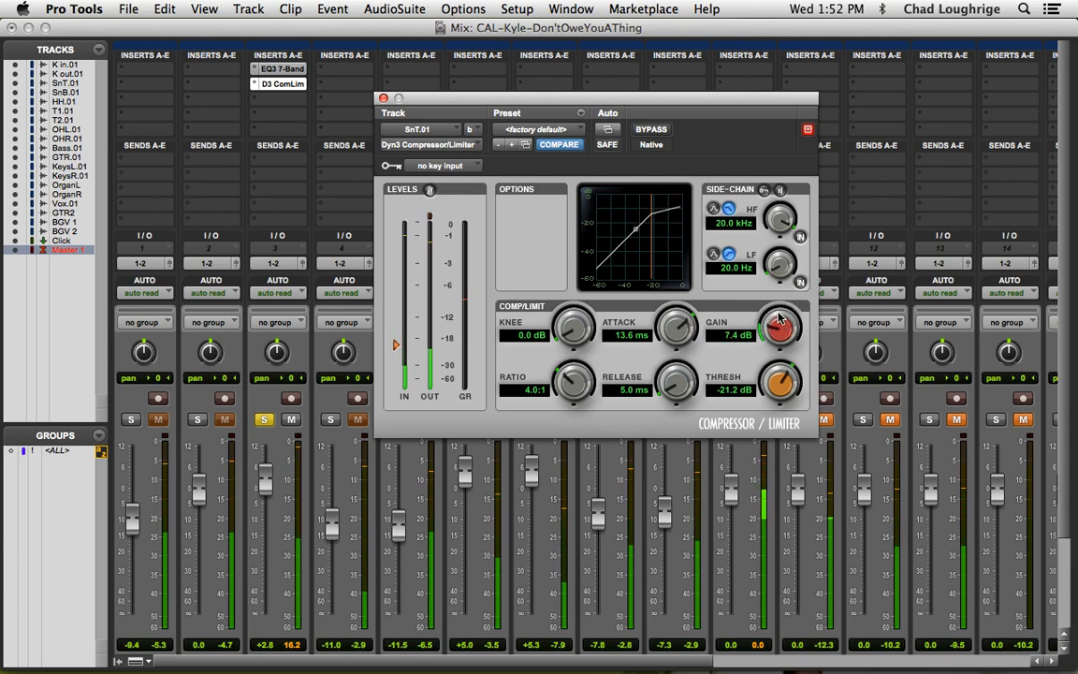
# Lower the threshold to -27.6 dB, clear the output clip indicator and compare the snare with the compressor bypassed and active
pyautogui.moveTo(775, 387); pyautogui.dragTo(780, 409)
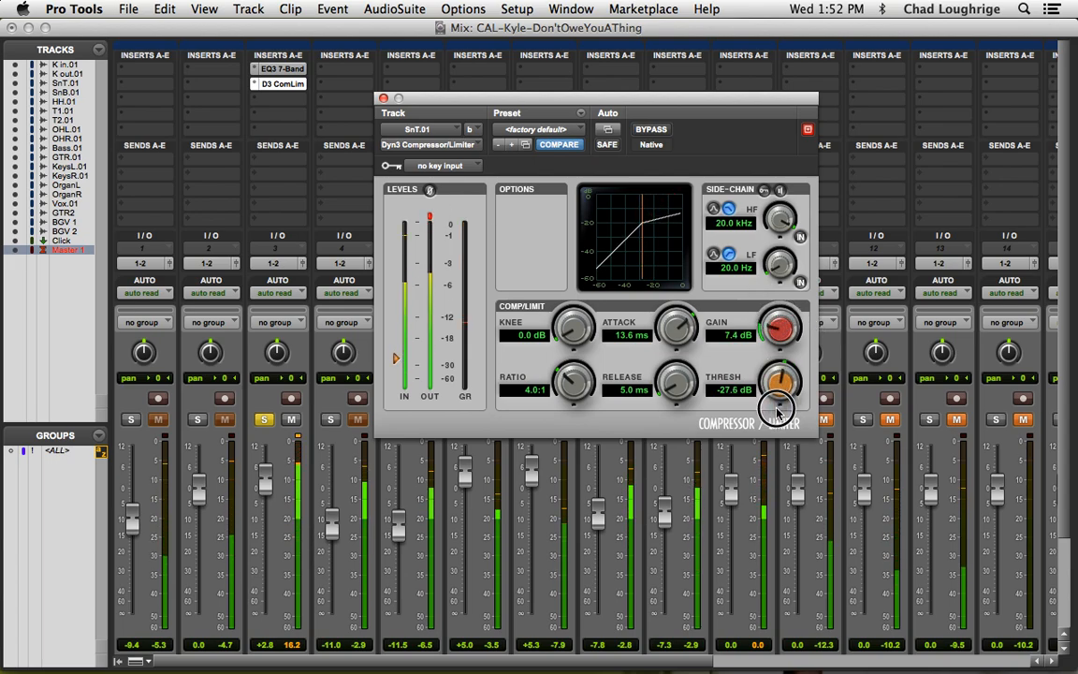
pyautogui.click(431, 219)
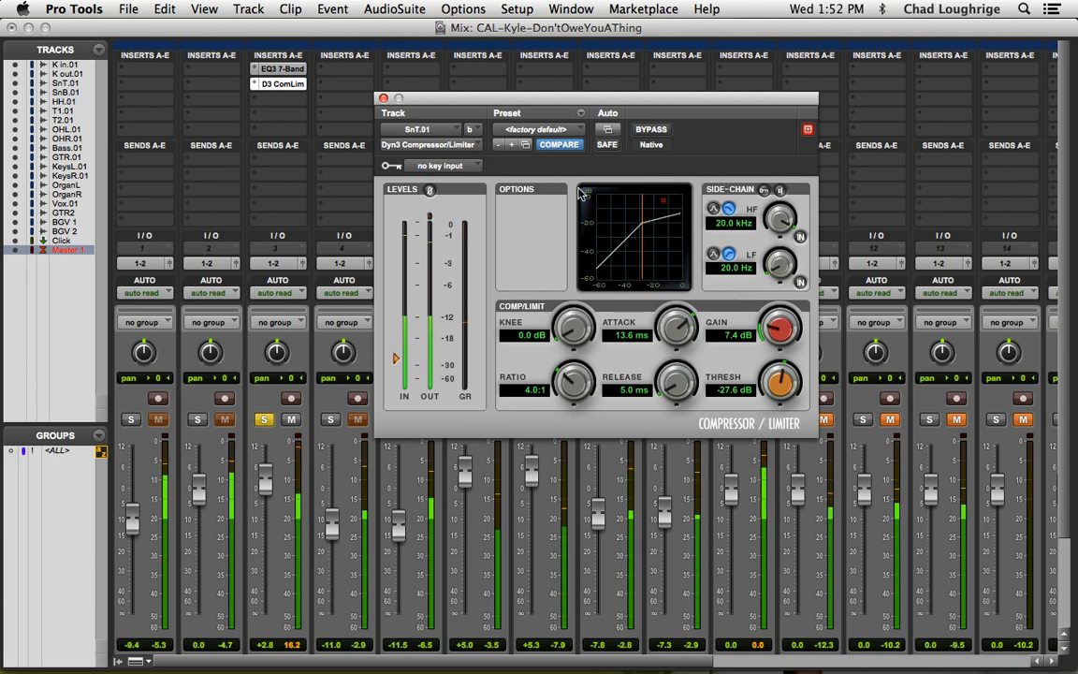
pyautogui.click(652, 130)
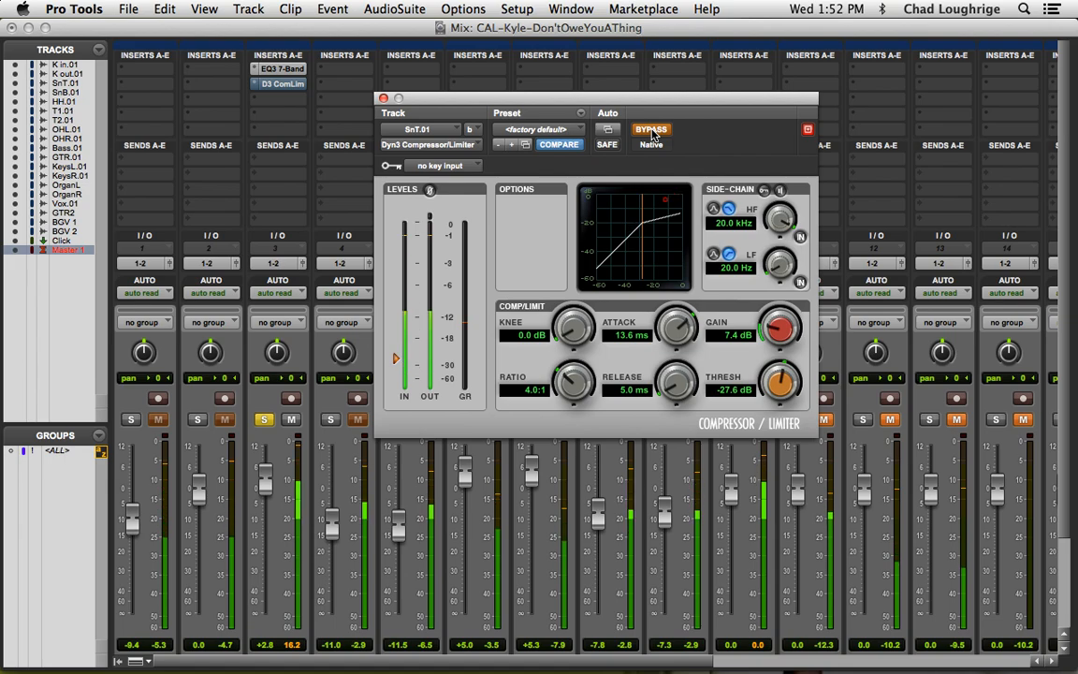
pyautogui.click(651, 130)
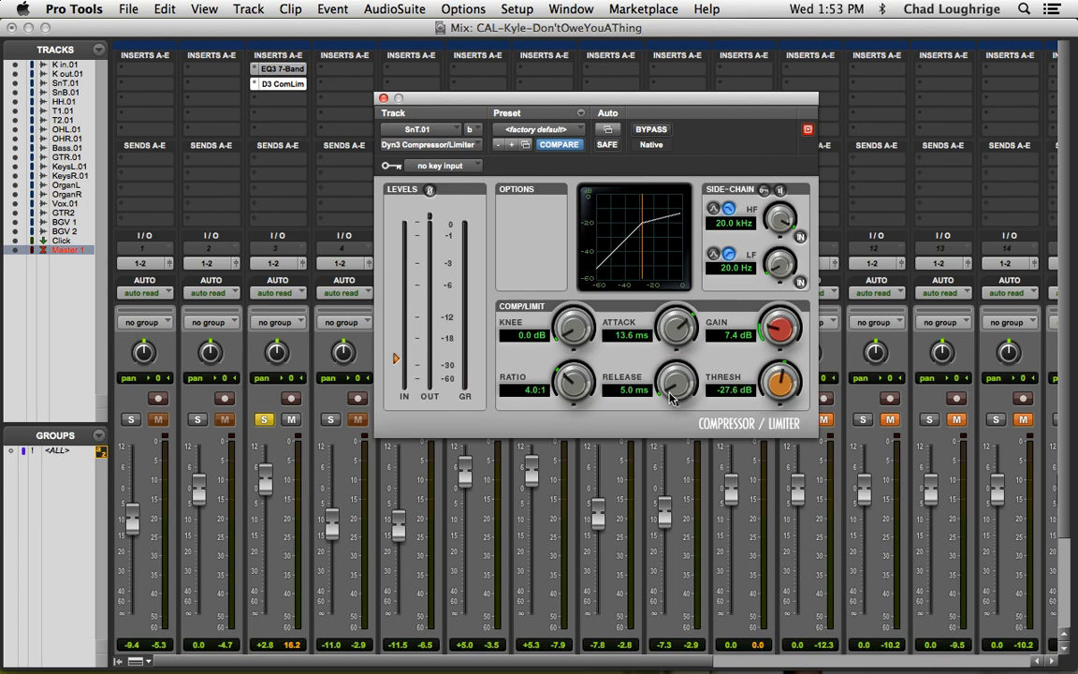
pyautogui.press('super+Tab')
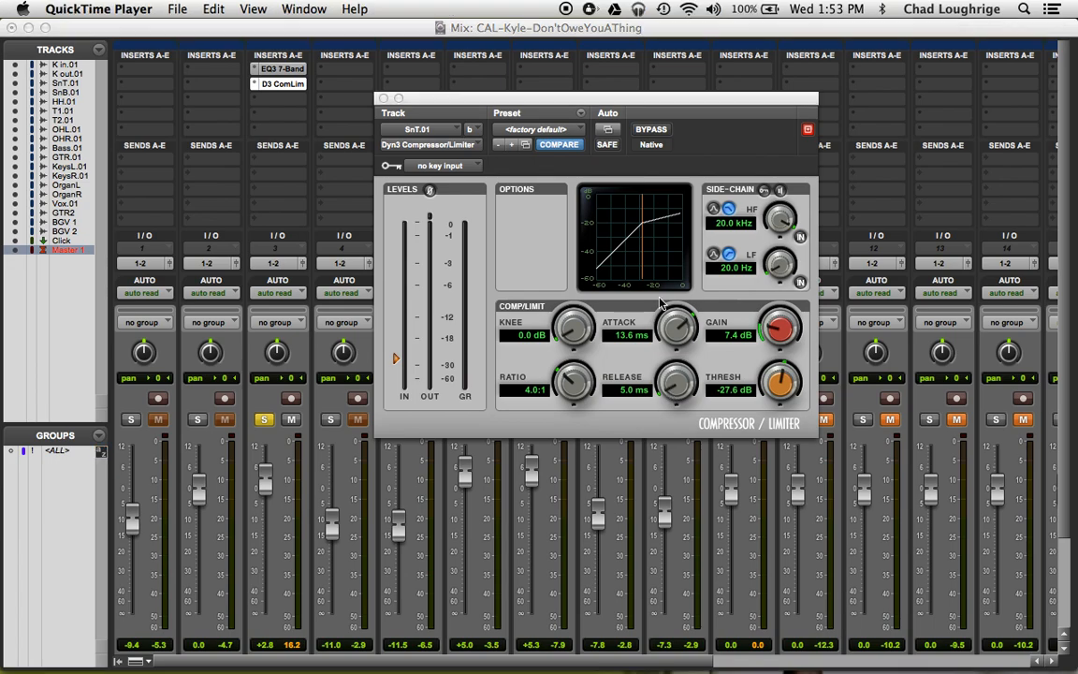